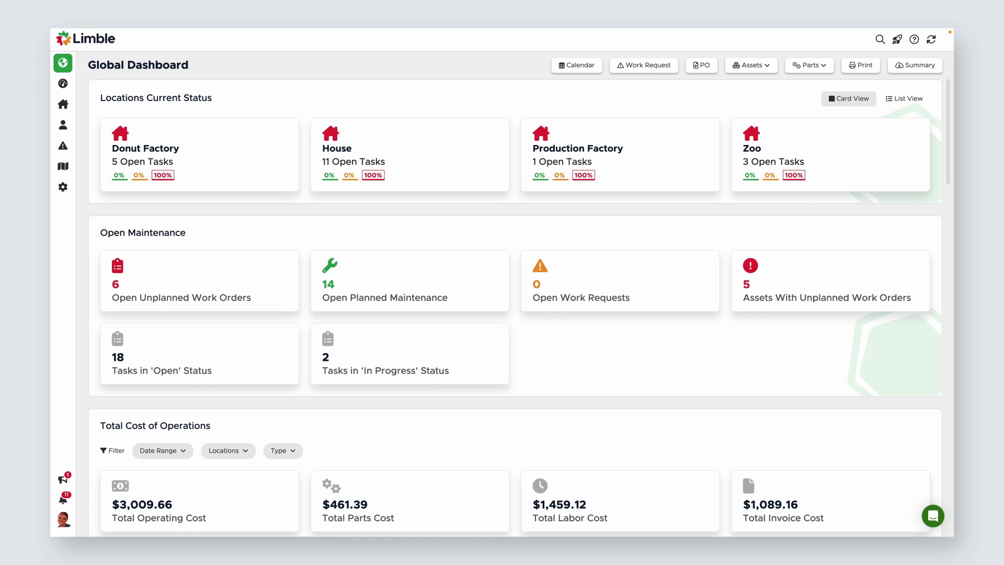
Step: Go from the Locations list to Production Factory's Vendors page, which is empty
click(620, 162)
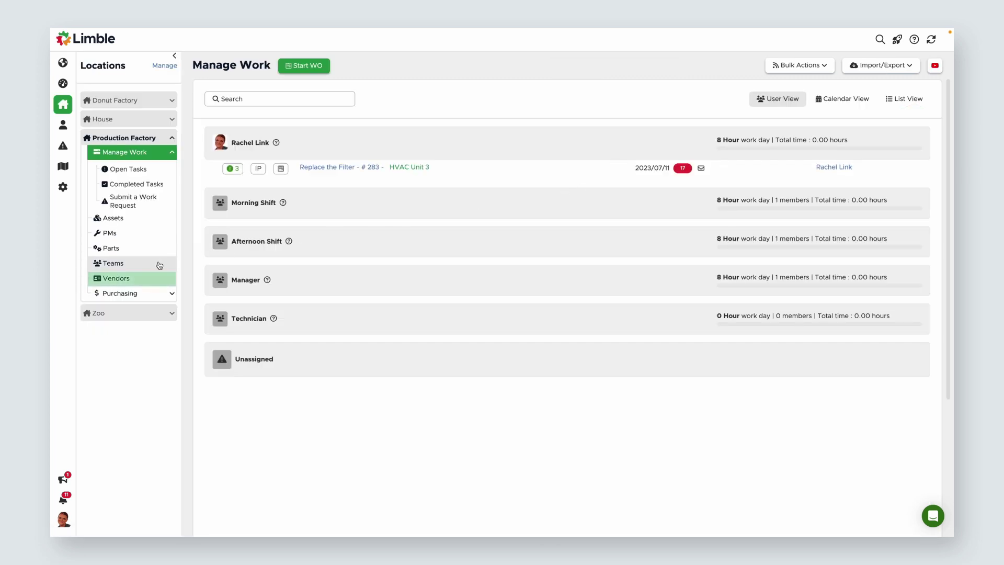
click(141, 278)
click(64, 111)
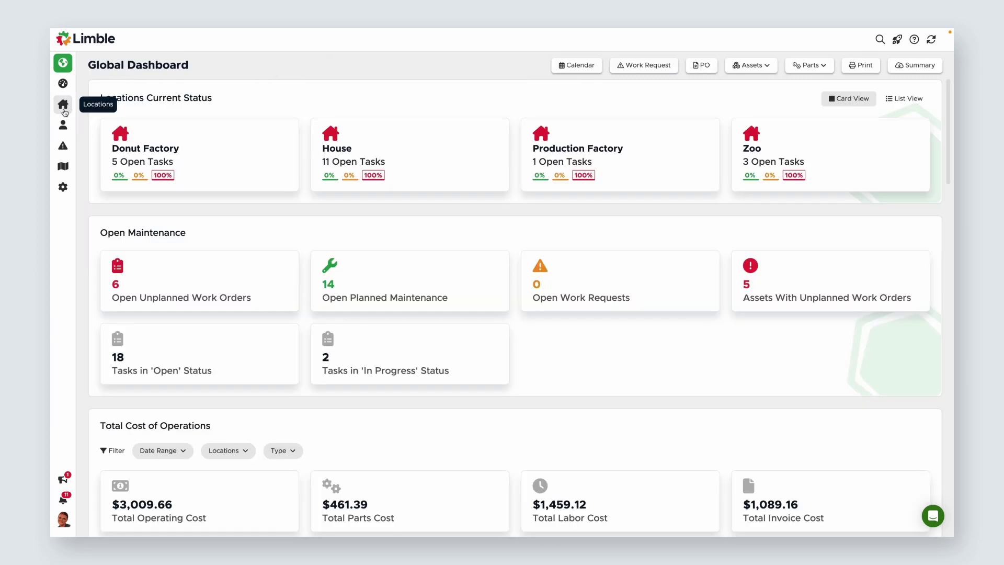
click(64, 111)
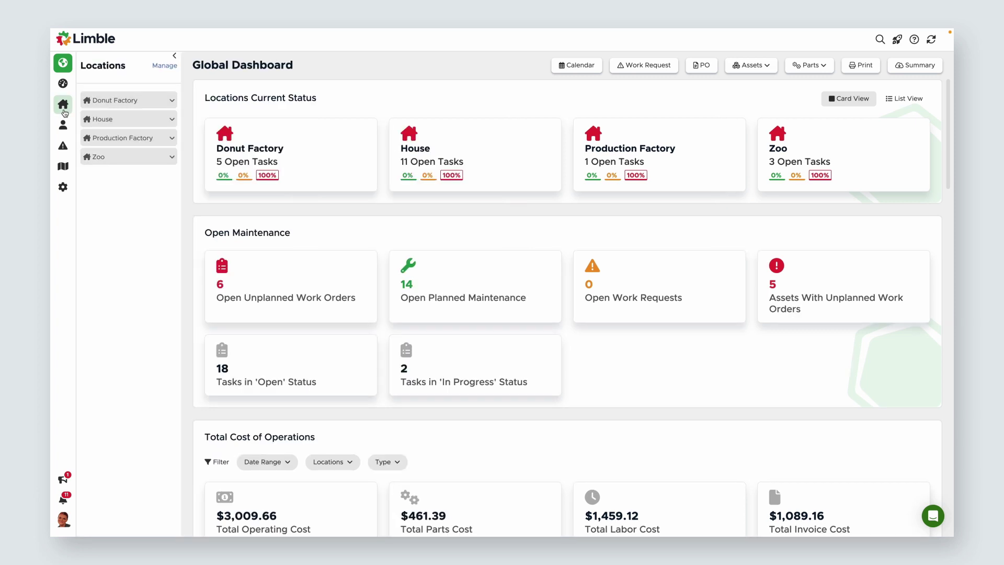
click(176, 139)
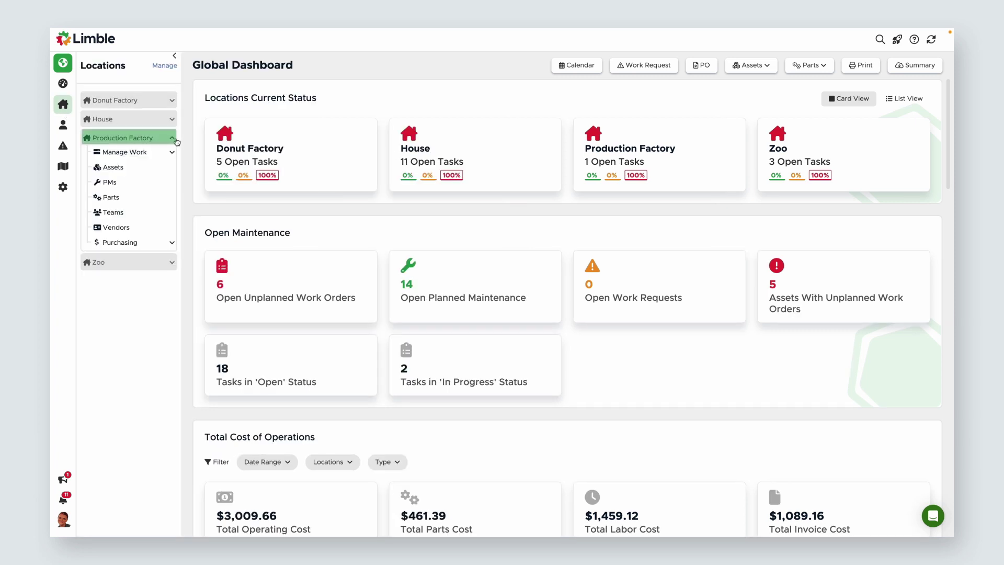
click(151, 228)
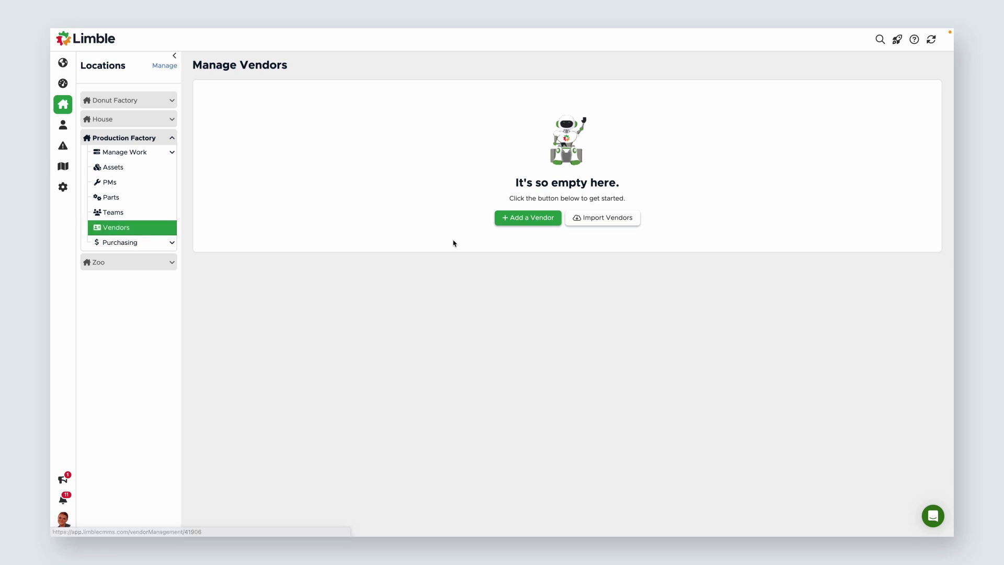
Step: Add a blank vendor named 'Fresh Air HVAC LLC'
click(532, 219)
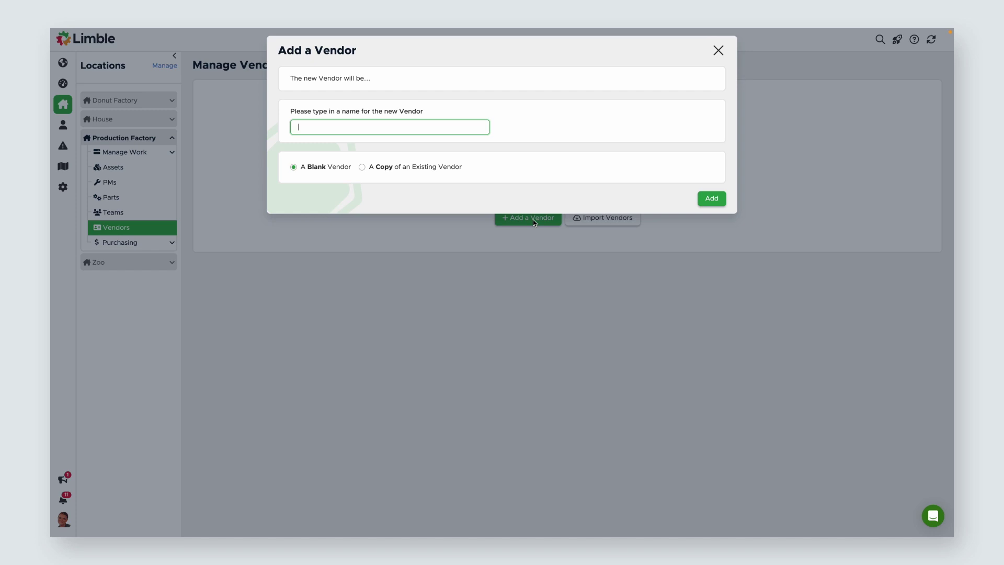
text(Fresh Air HVAC LLC)
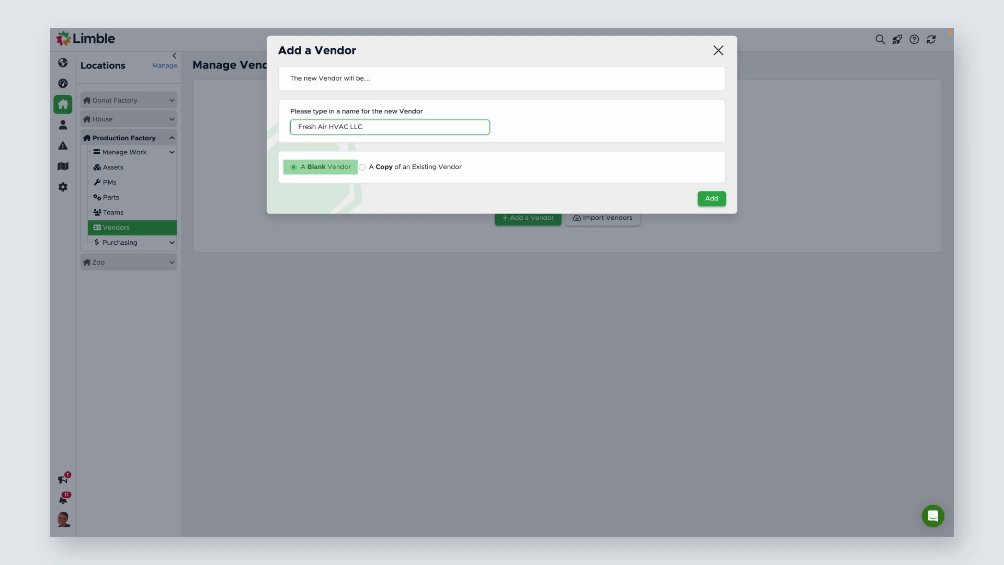
click(712, 198)
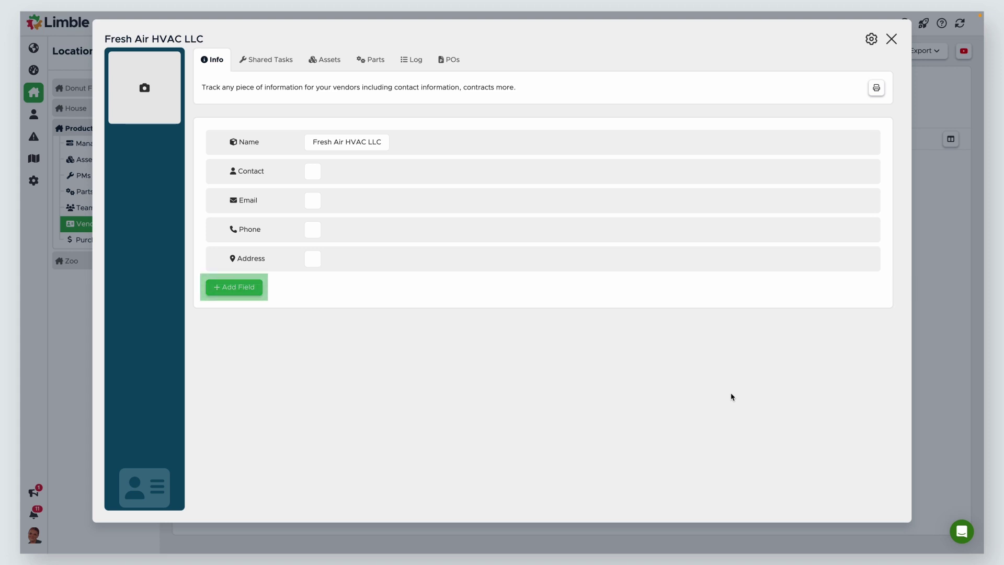
Step: Start a new custom field on the Fresh Air HVAC LLC vendor card
click(252, 287)
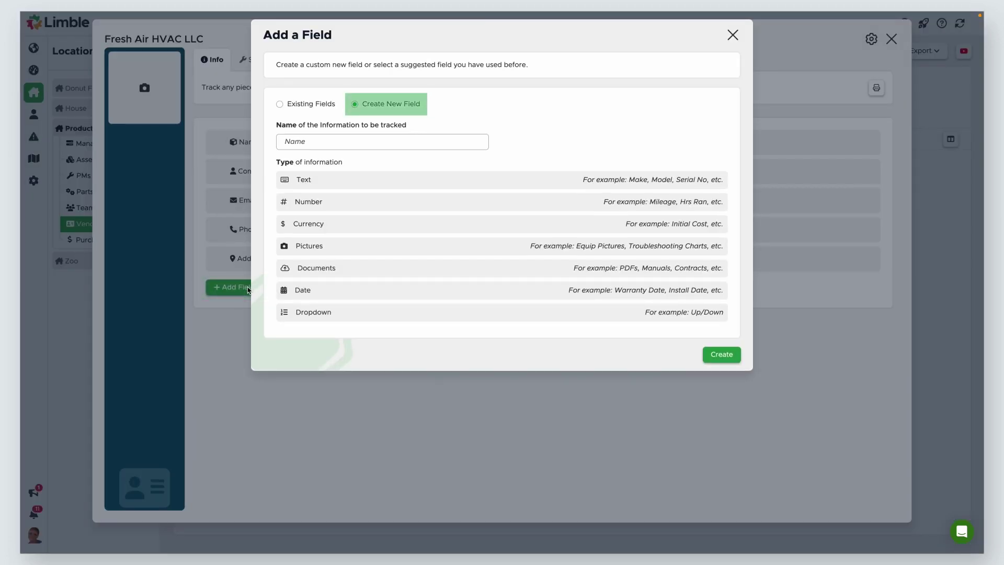
Step: Create a Documents-type custom field named 'Vendor Agreement' on the vendor
text(Vendor Ag)
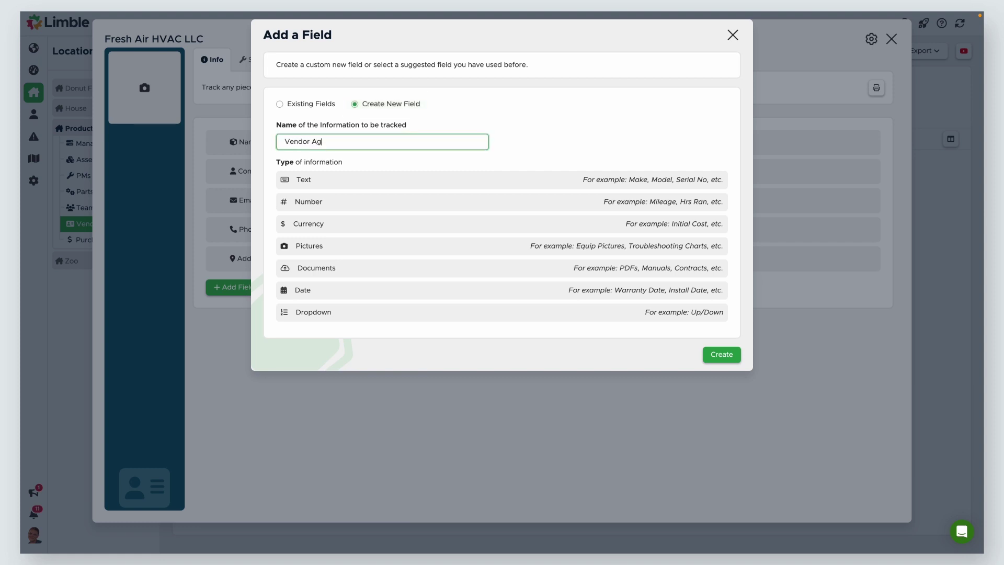
text(reement)
click(372, 273)
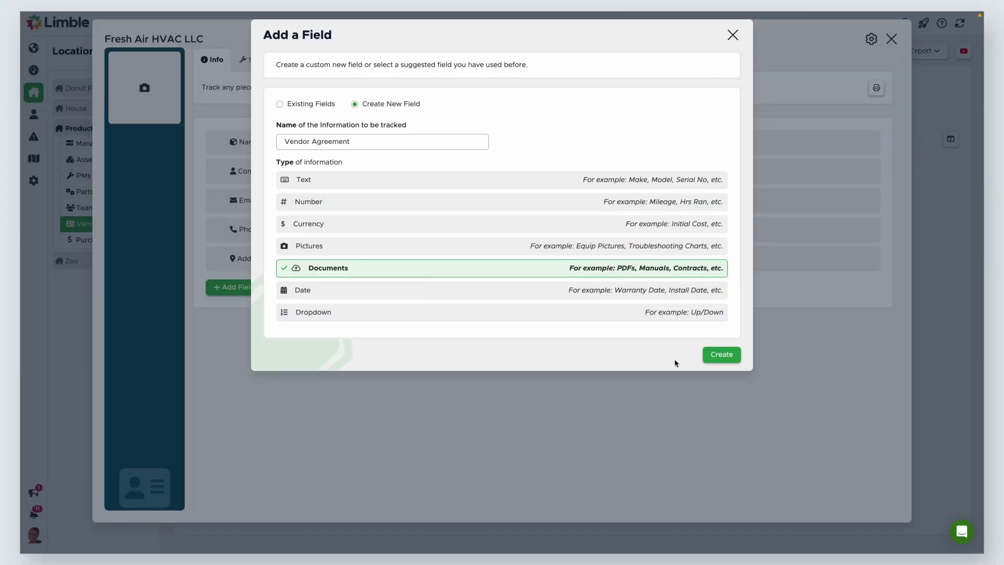
click(719, 357)
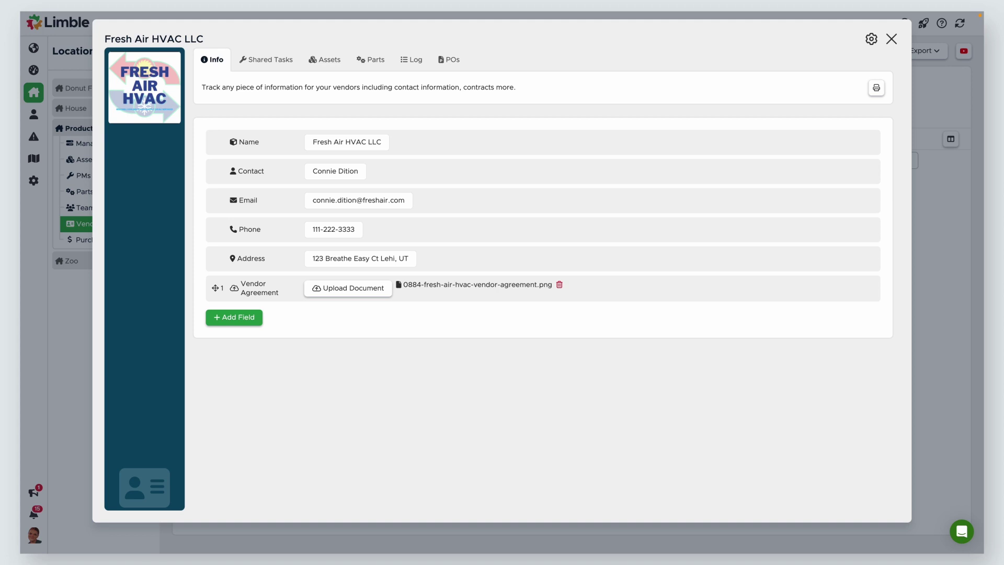
Step: Search the shared completed tasks for 'unit', clear the search, then view the vendor's Assets
click(286, 63)
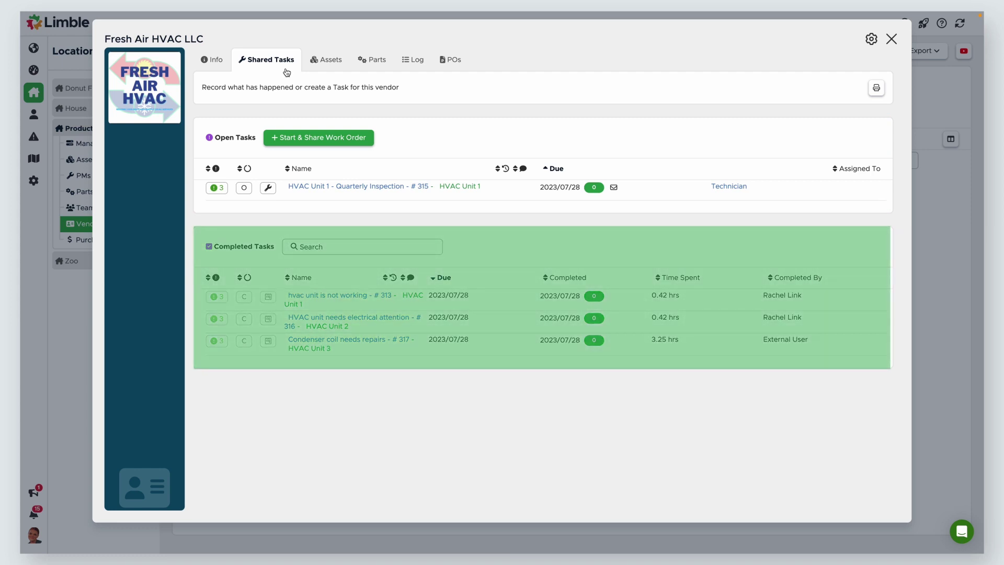
click(363, 246)
text(unit)
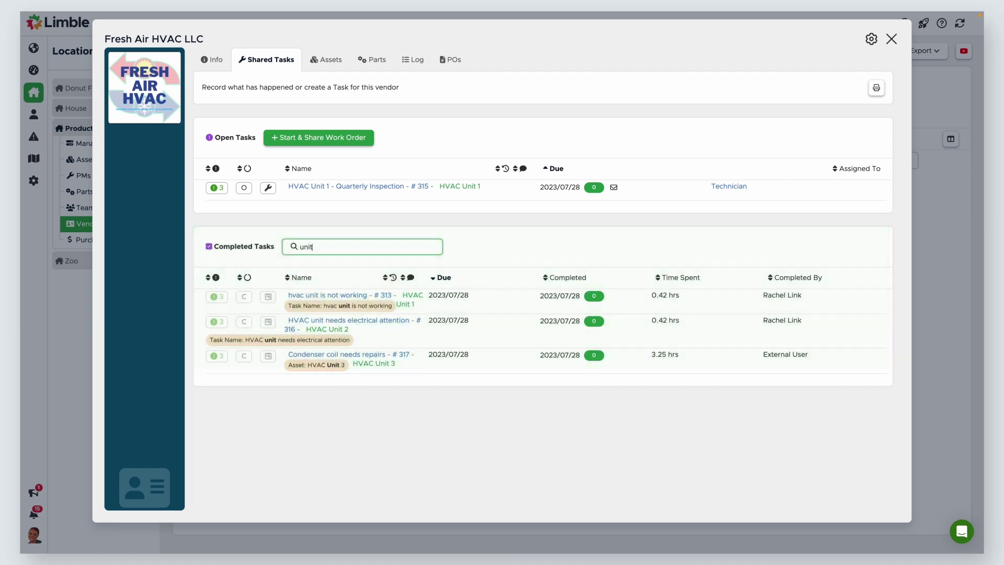
key(BackSpace)
key(BackSpace)
key(BackSpace)
key(BackSpace)
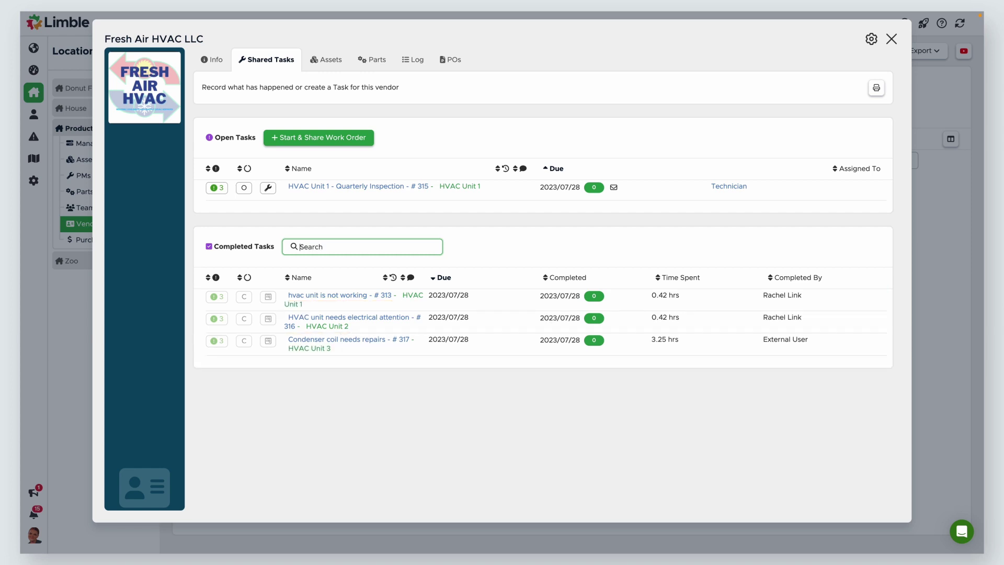
click(327, 61)
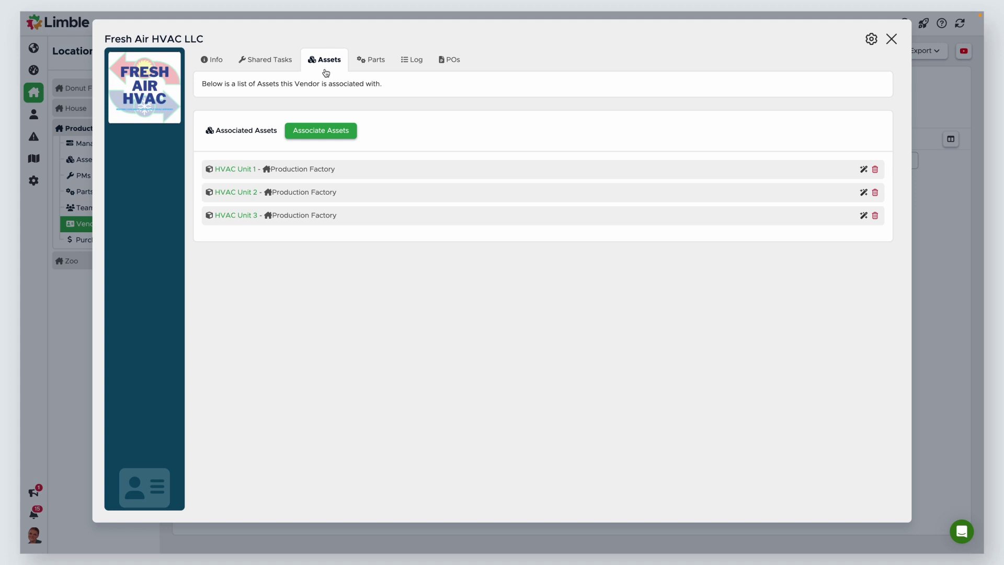
click(286, 65)
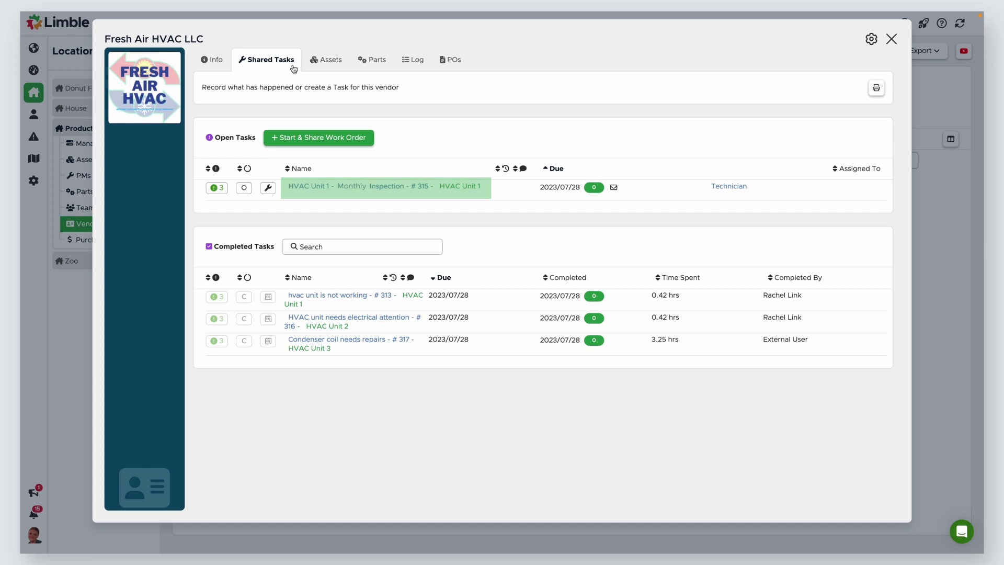
click(327, 64)
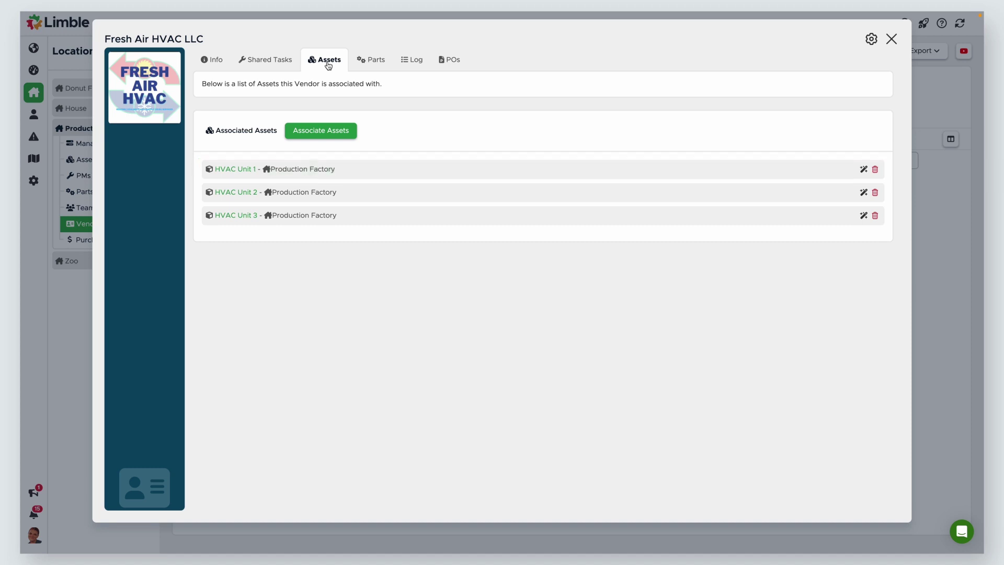
click(369, 62)
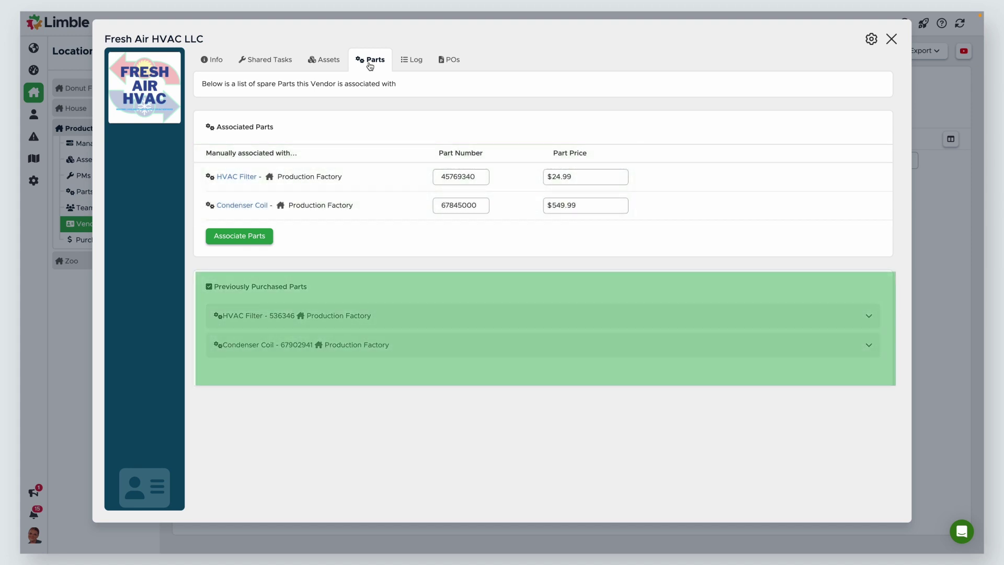
Step: Reveal the purchase order behind the HVAC Filter purchase, then view the vendor's Log
click(869, 316)
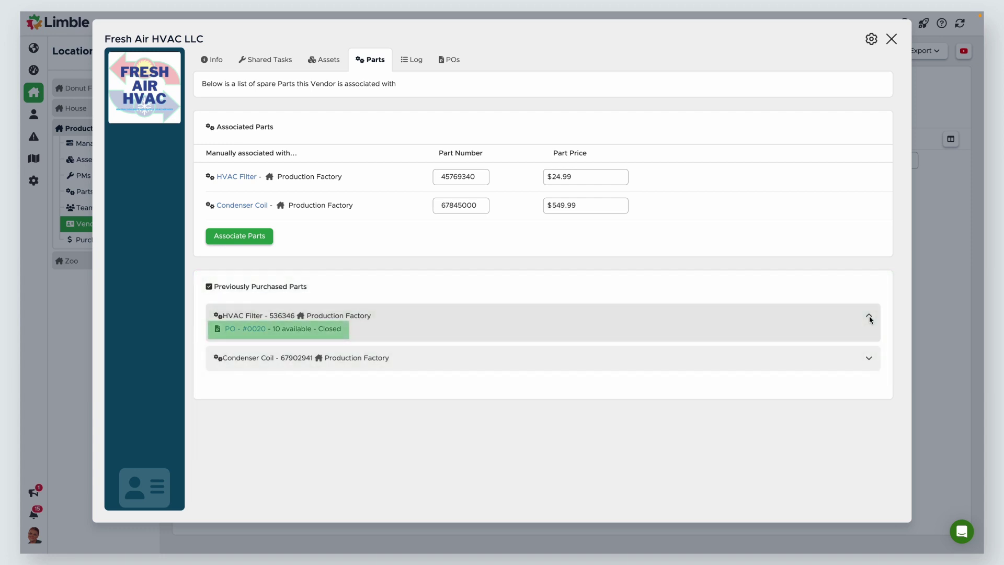
click(412, 60)
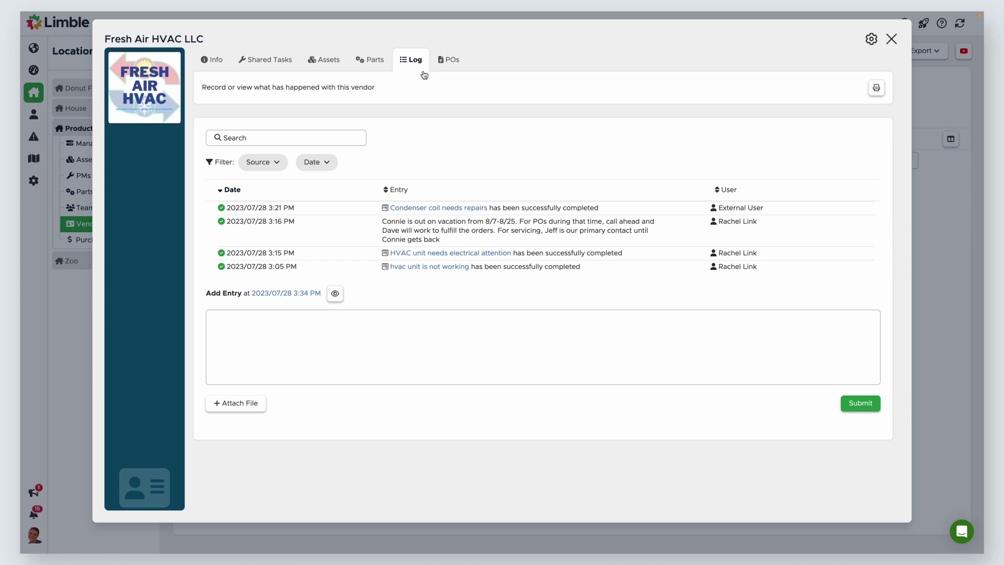
Step: Show the POs tab of the Fresh Air HVAC LLC vendor card
click(452, 67)
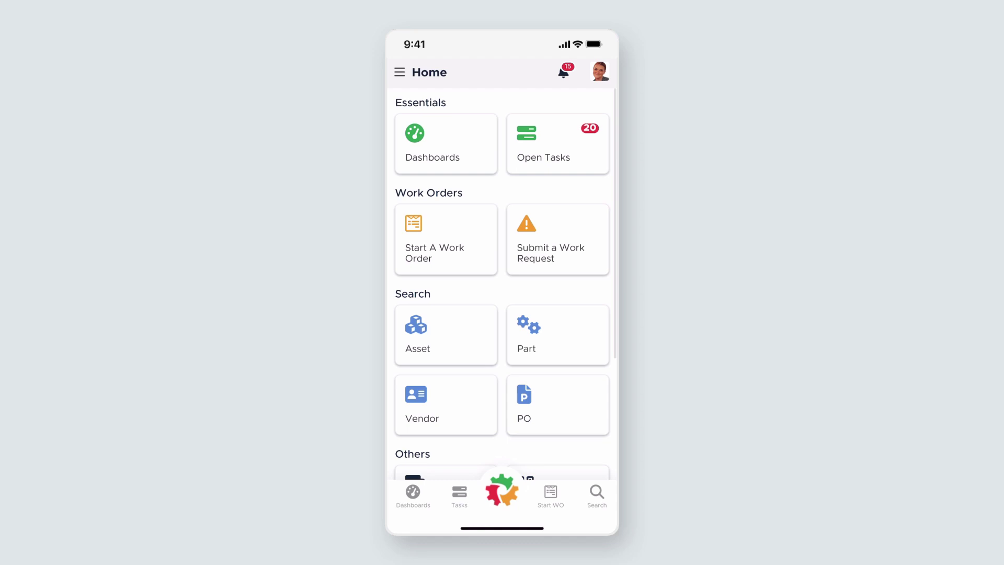
Step: In the mobile app, start a blank vendor 'It's Electric! LLC' located at Production Factory
click(445, 405)
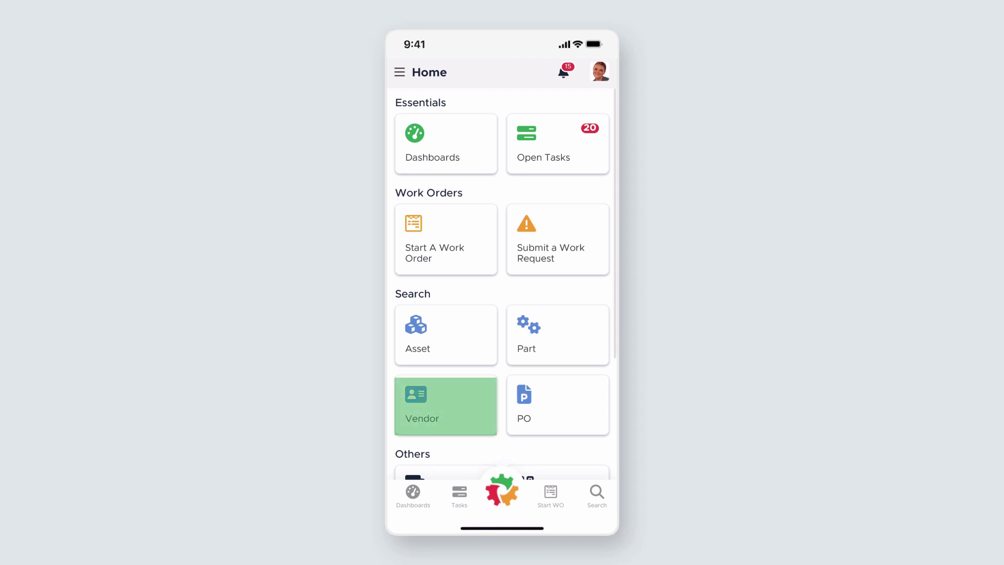
click(443, 490)
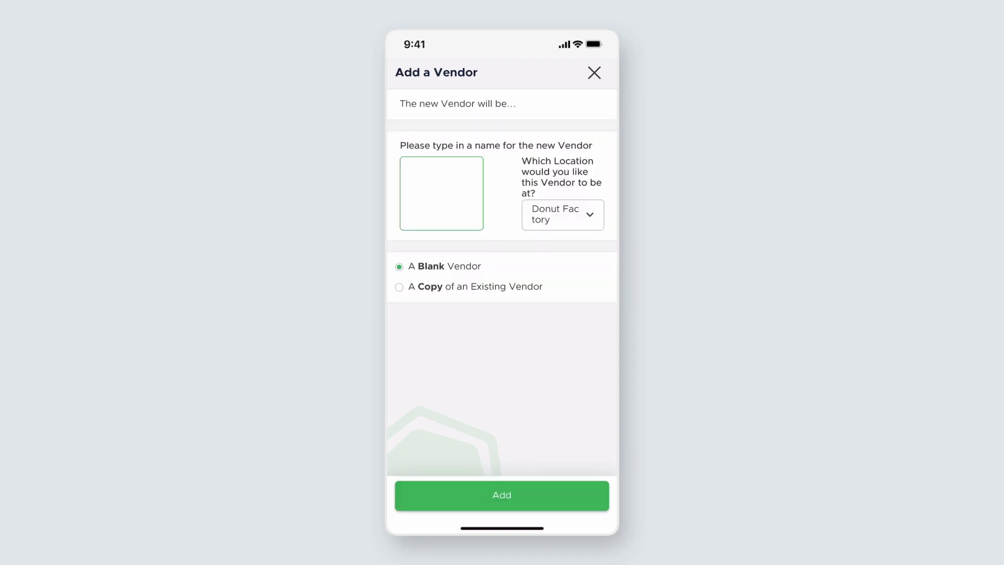
click(441, 193)
text(It's El)
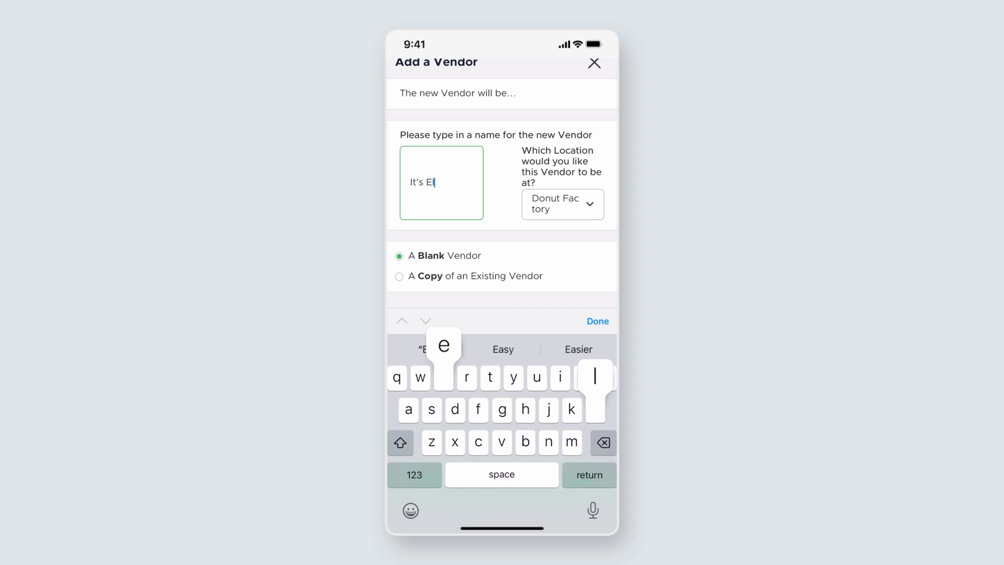
text(ectric! LL)
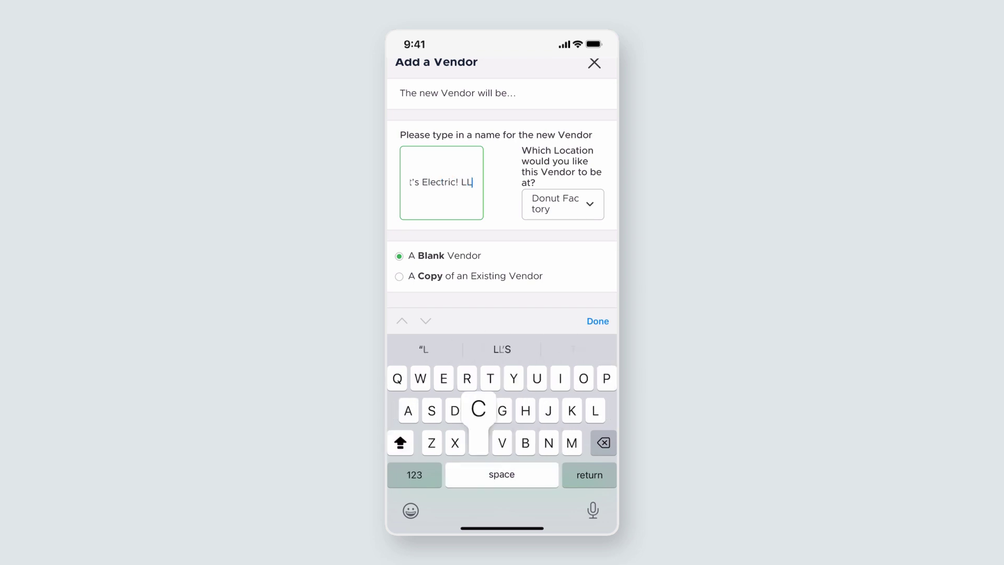
text(C)
click(415, 474)
click(598, 321)
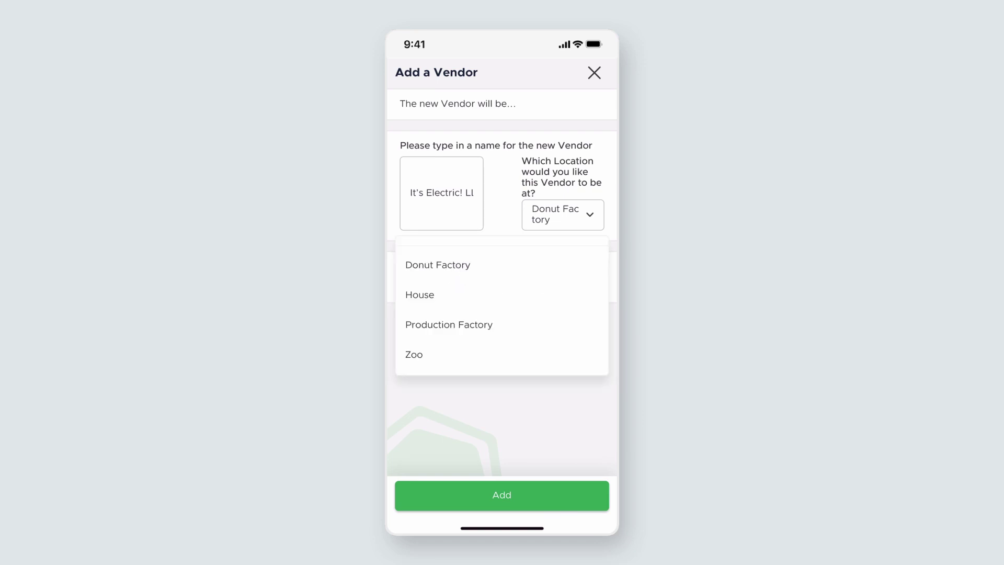
click(448, 325)
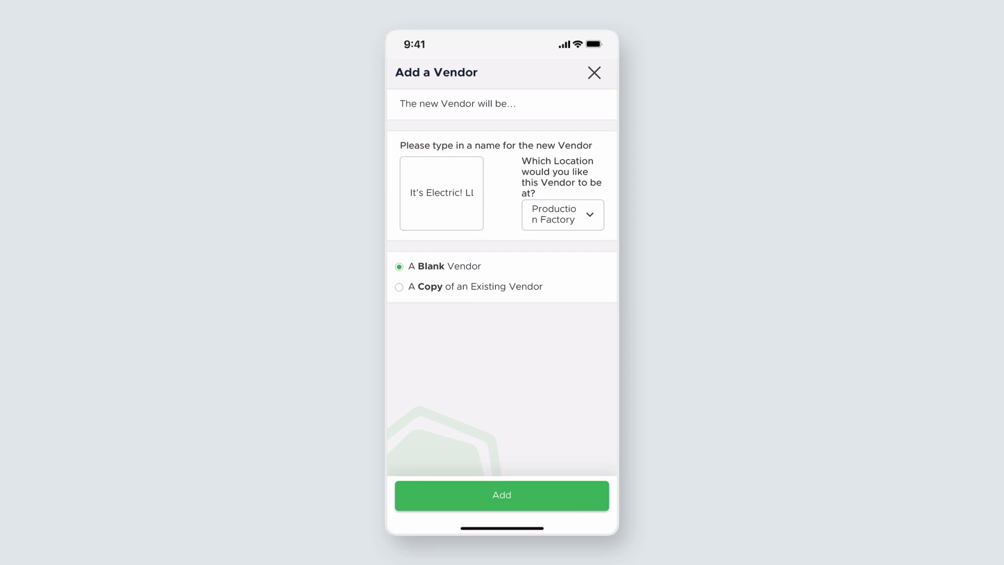
Step: Create the vendor and add a Text custom field named 'Secondary Contact'
click(501, 495)
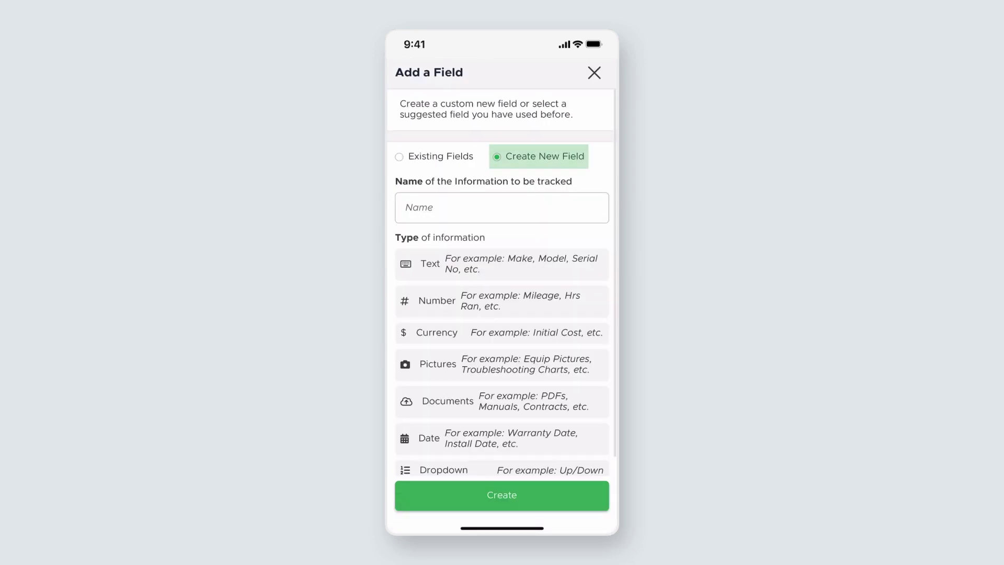
click(502, 207)
text(Seco)
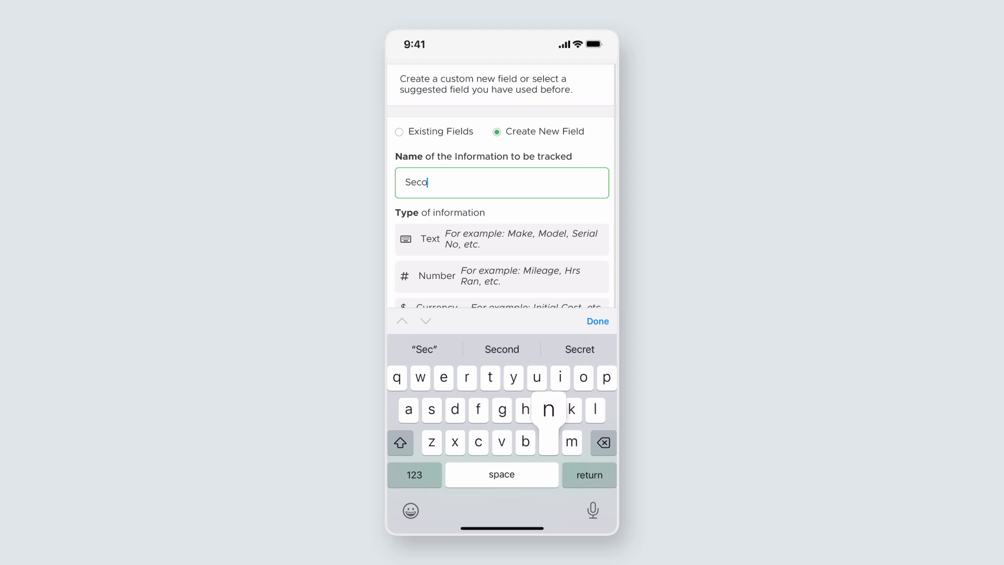
text(ndary Contact)
click(502, 239)
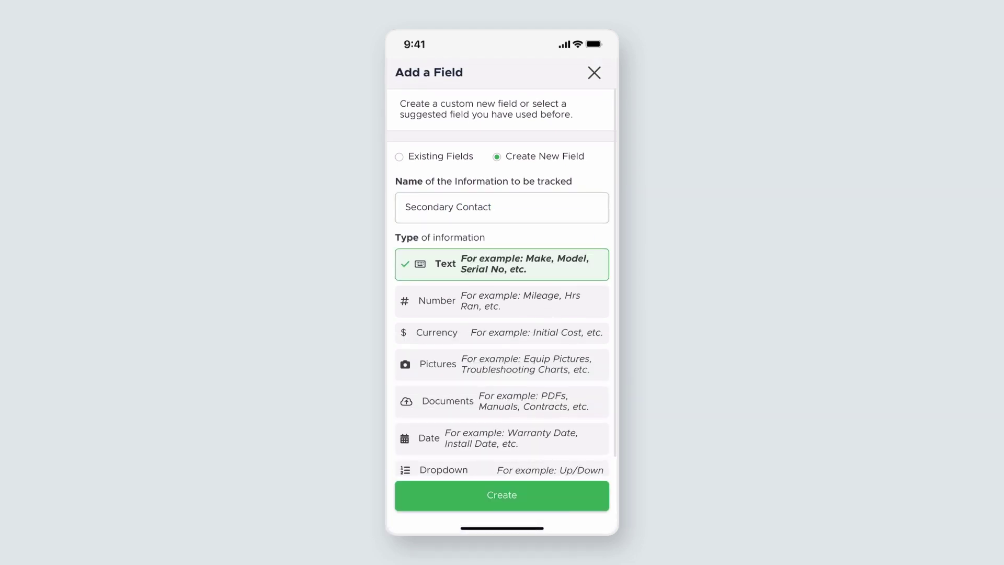
click(502, 495)
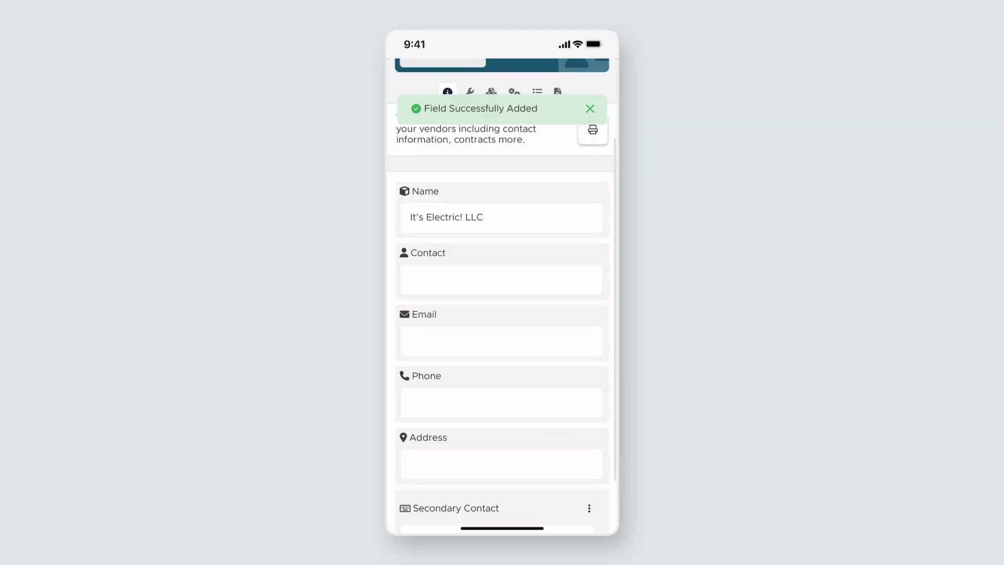
Step: Enter the secondary contact's name in the field and close the vendor record
click(497, 451)
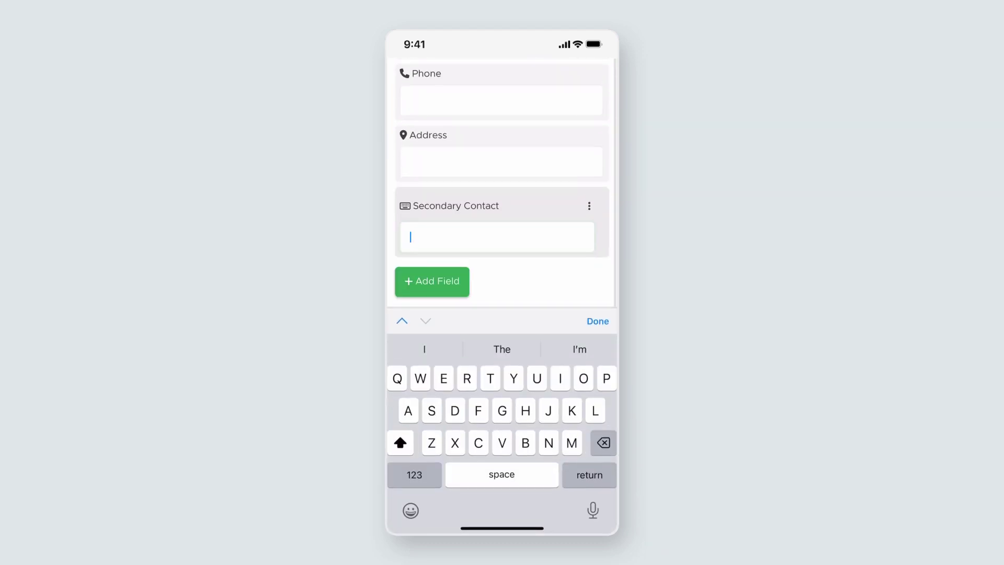
key(Return)
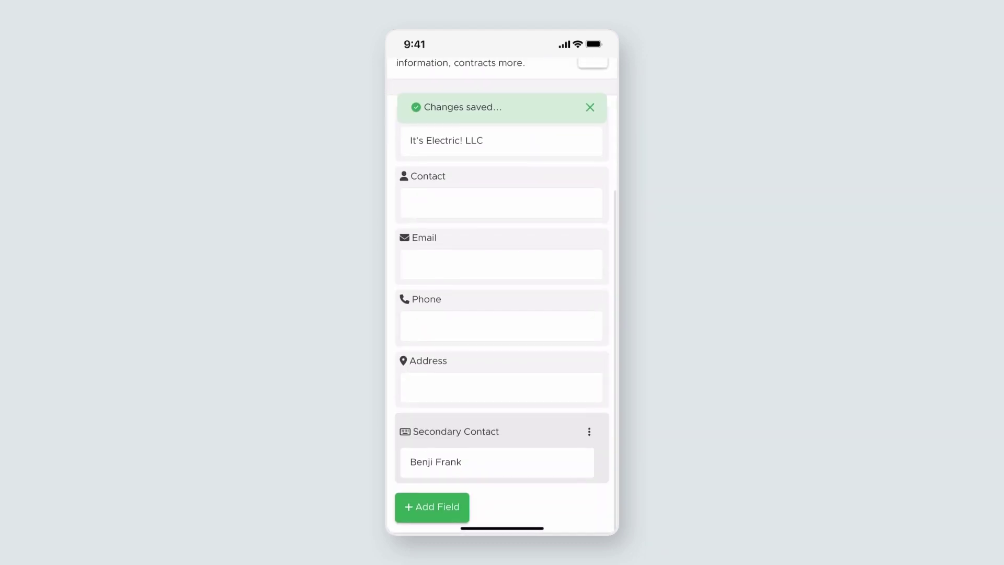
scroll(502, 286, up, 5)
click(595, 73)
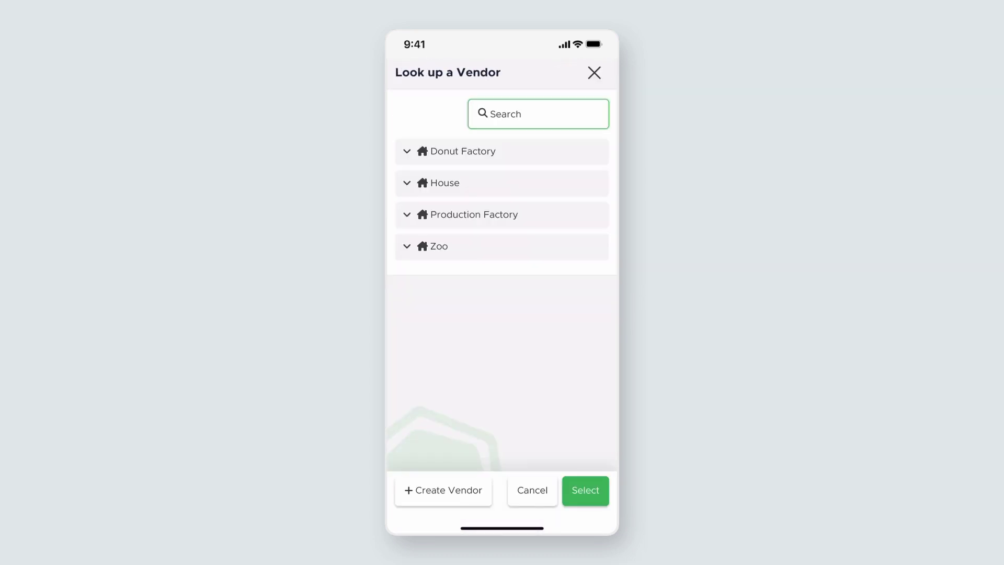
Step: Expand Production Factory in the vendor lookup to list its two vendors
click(474, 214)
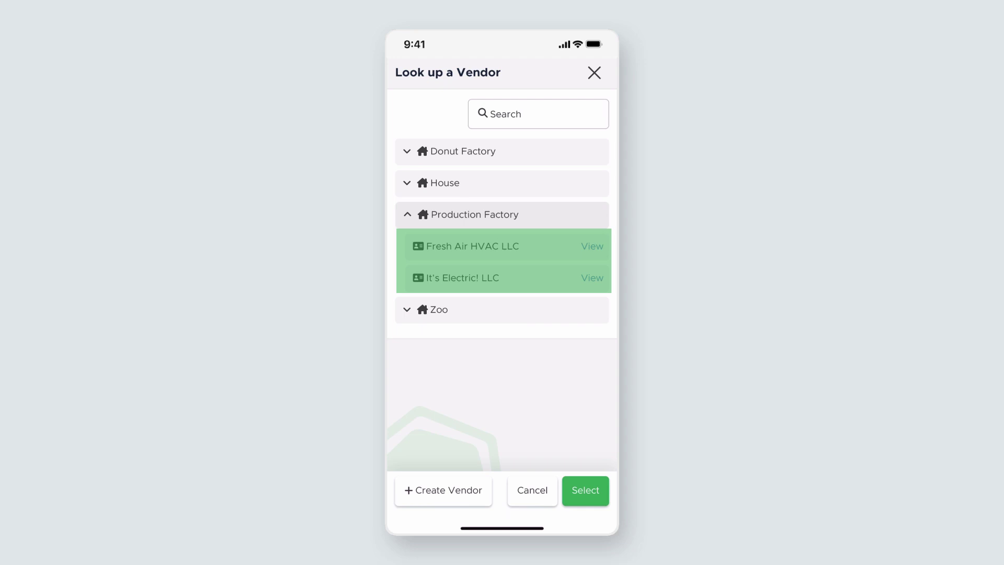